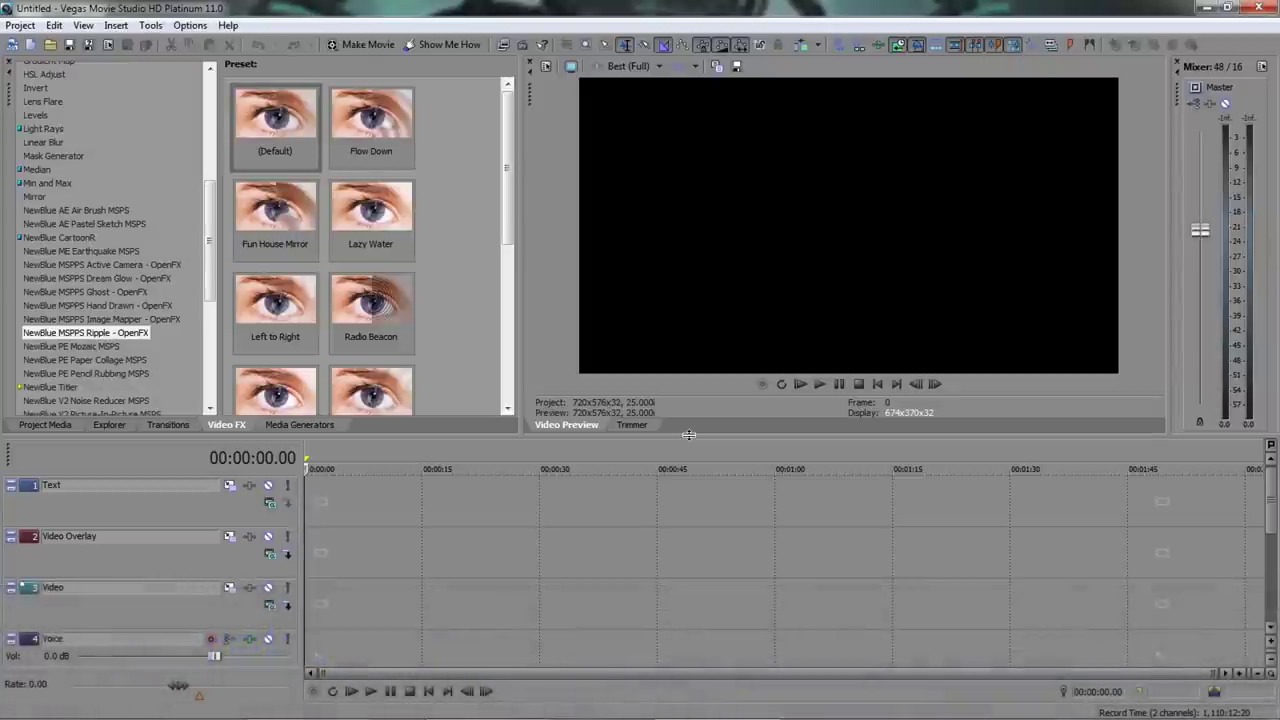
Bring the Hauppauge HD PVR Gaming Edition page in Chrome in front of Vegas
left_click(307, 714)
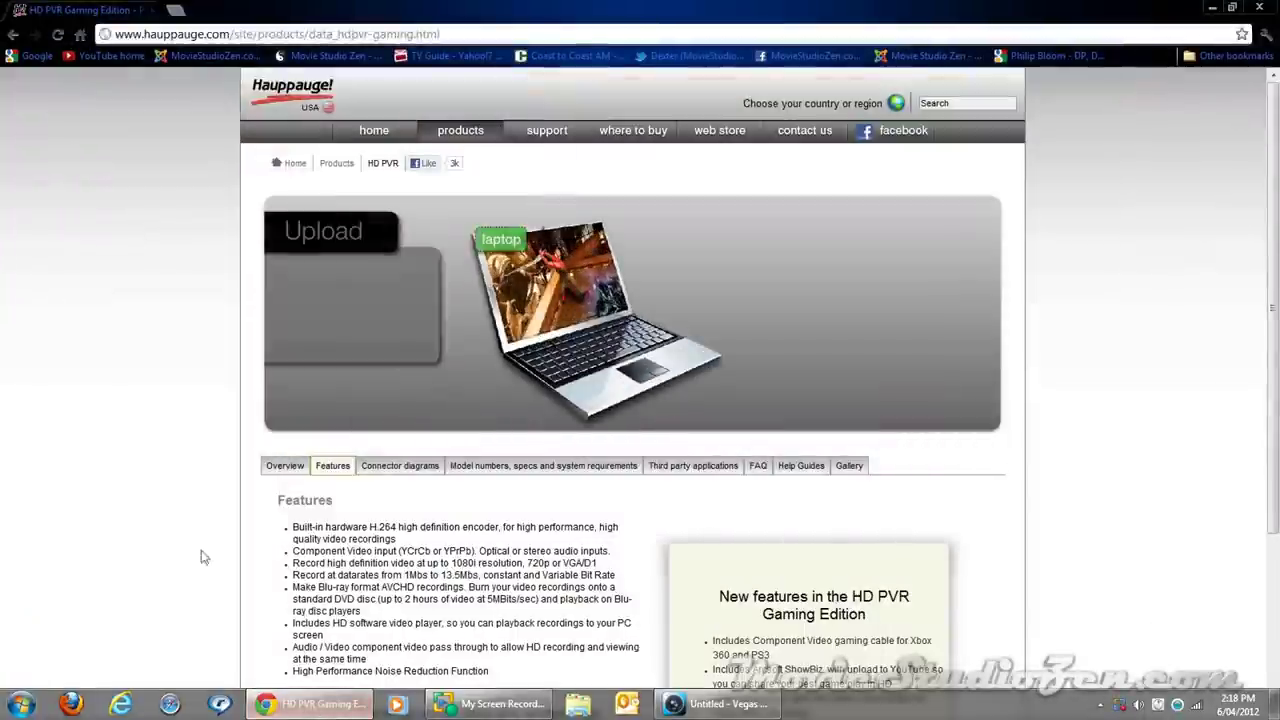
Switch the HD PVR Gaming Edition page from Features to its Overview section
scroll(113, 337, "down", 3)
scroll(113, 337, "up", 2)
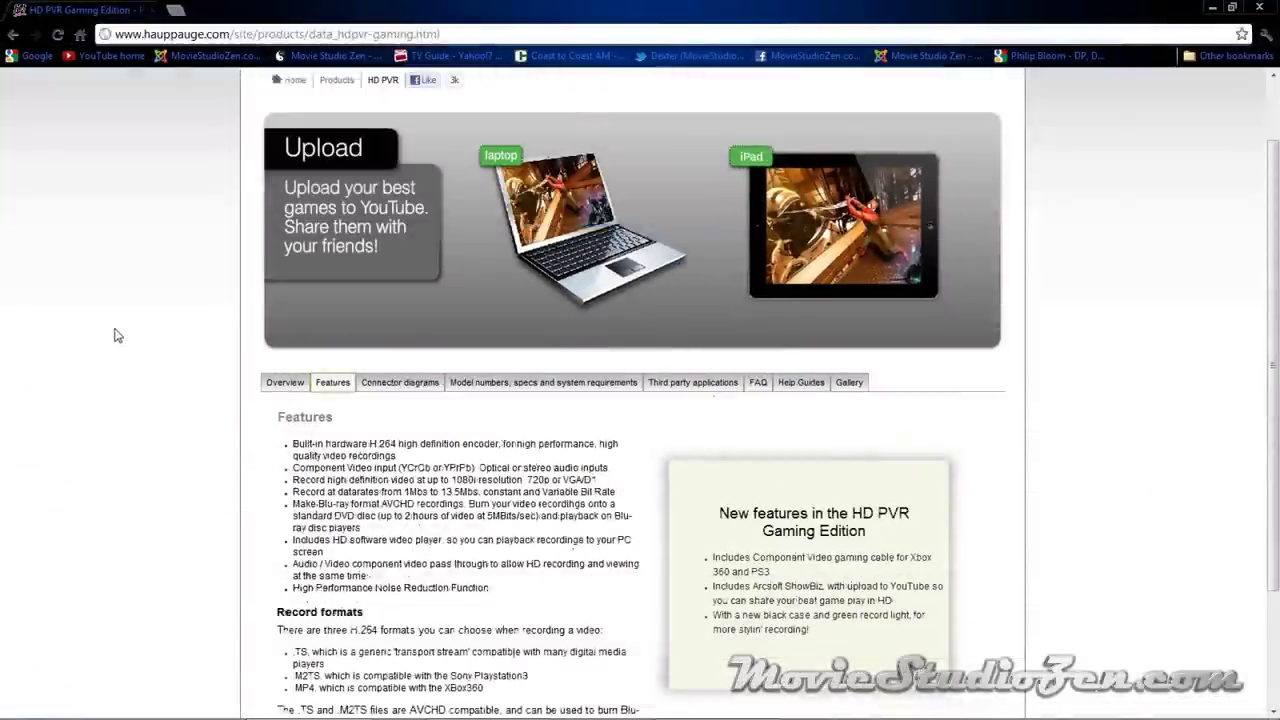
scroll(113, 337, "down", 2)
left_click(294, 226)
Read through the Overview section, then return to the empty Vegas project
scroll(194, 297, "down", 2)
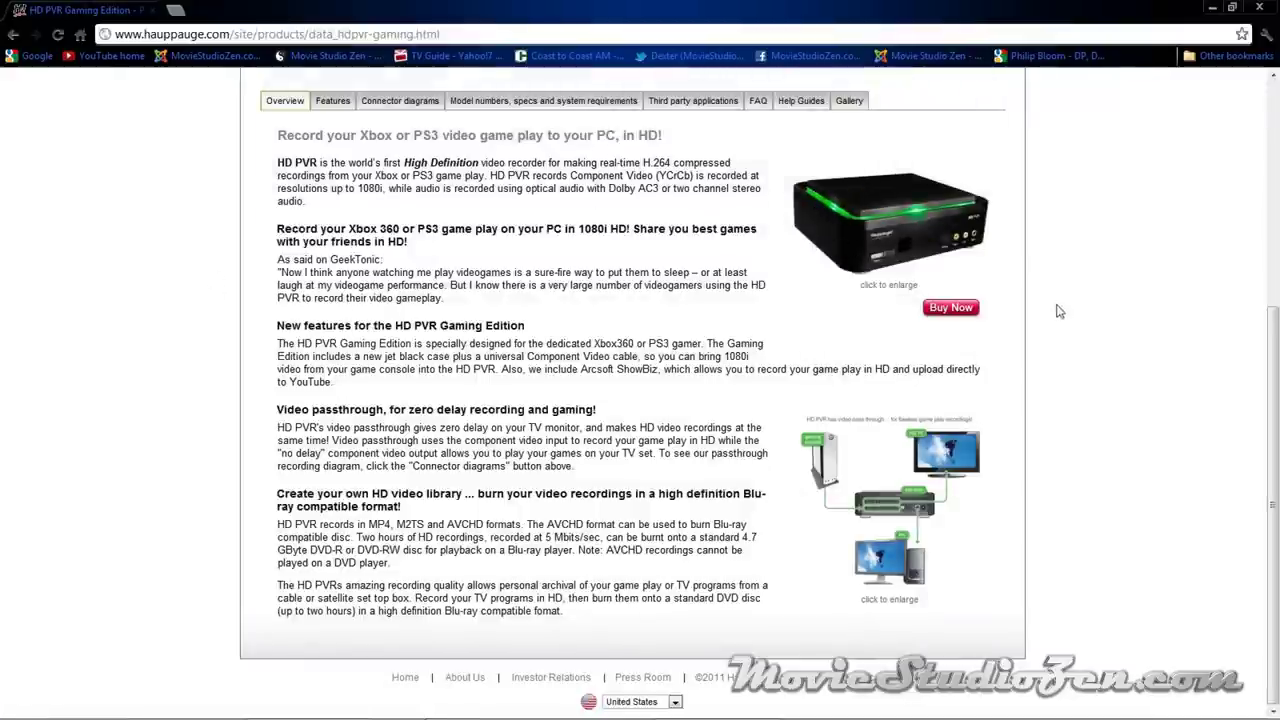
scroll(1057, 306, "up", 3)
scroll(1057, 306, "up", 1)
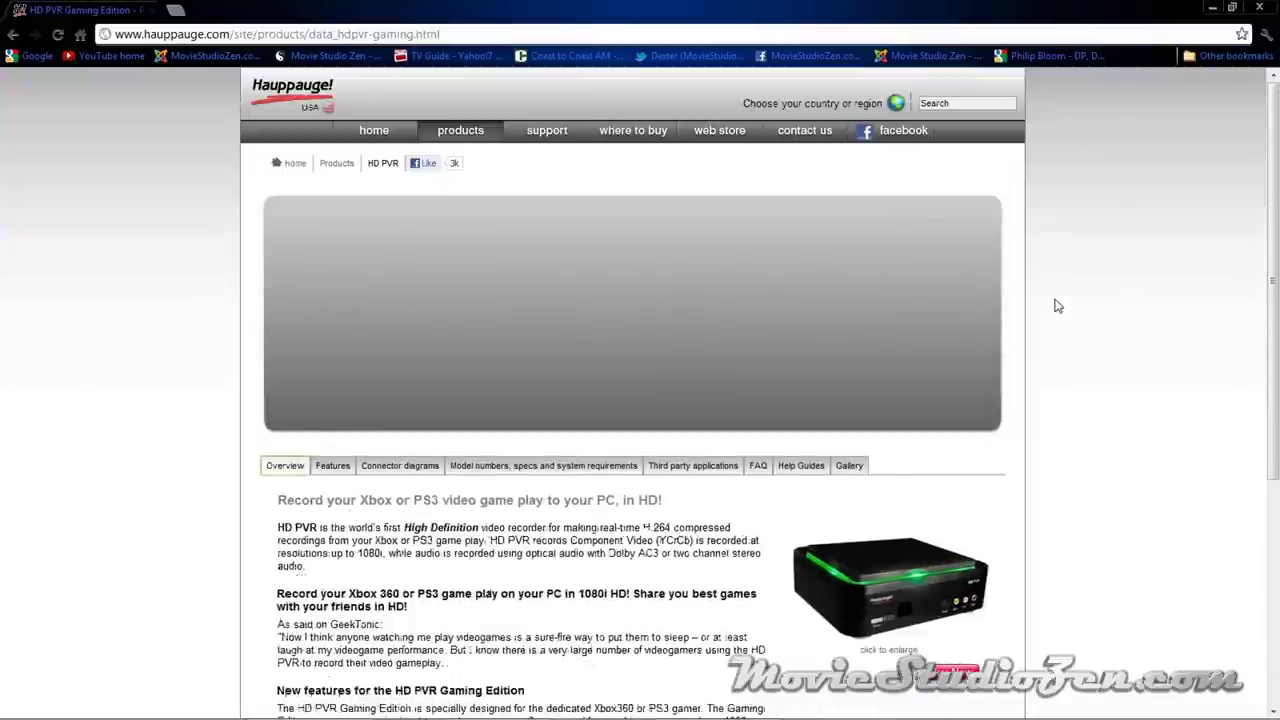
mouse_move(498, 715)
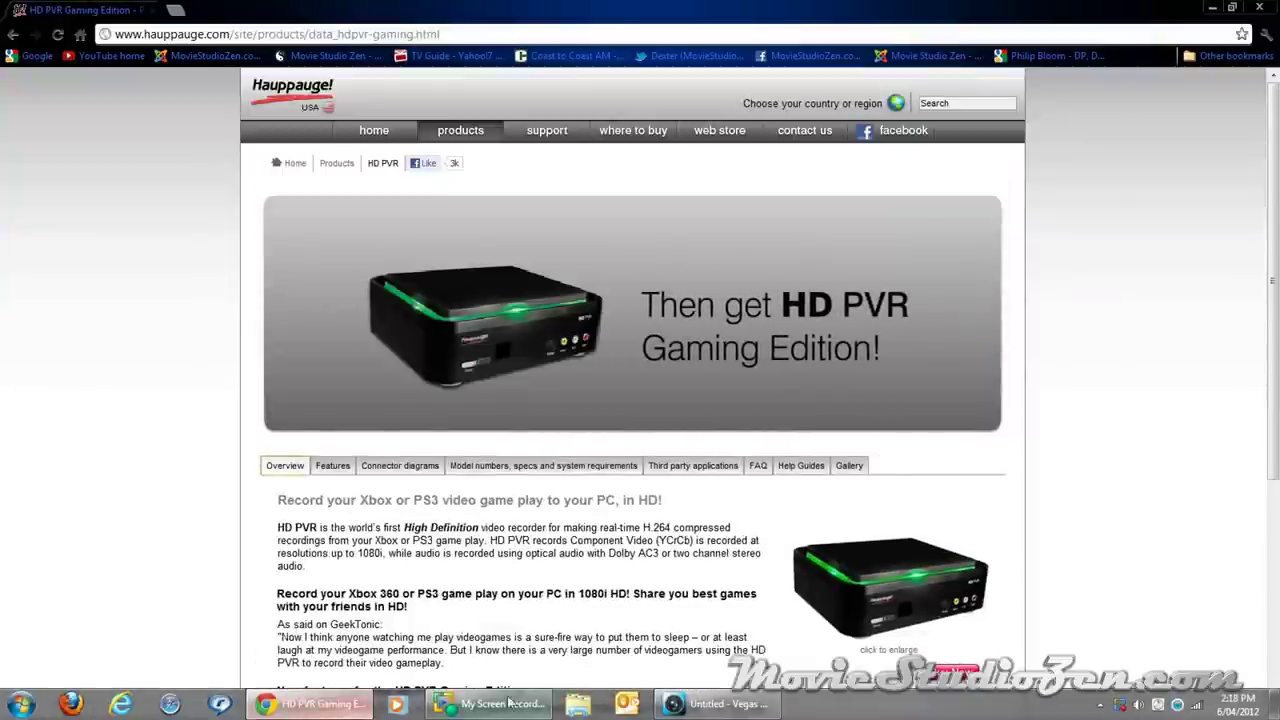
left_click(710, 705)
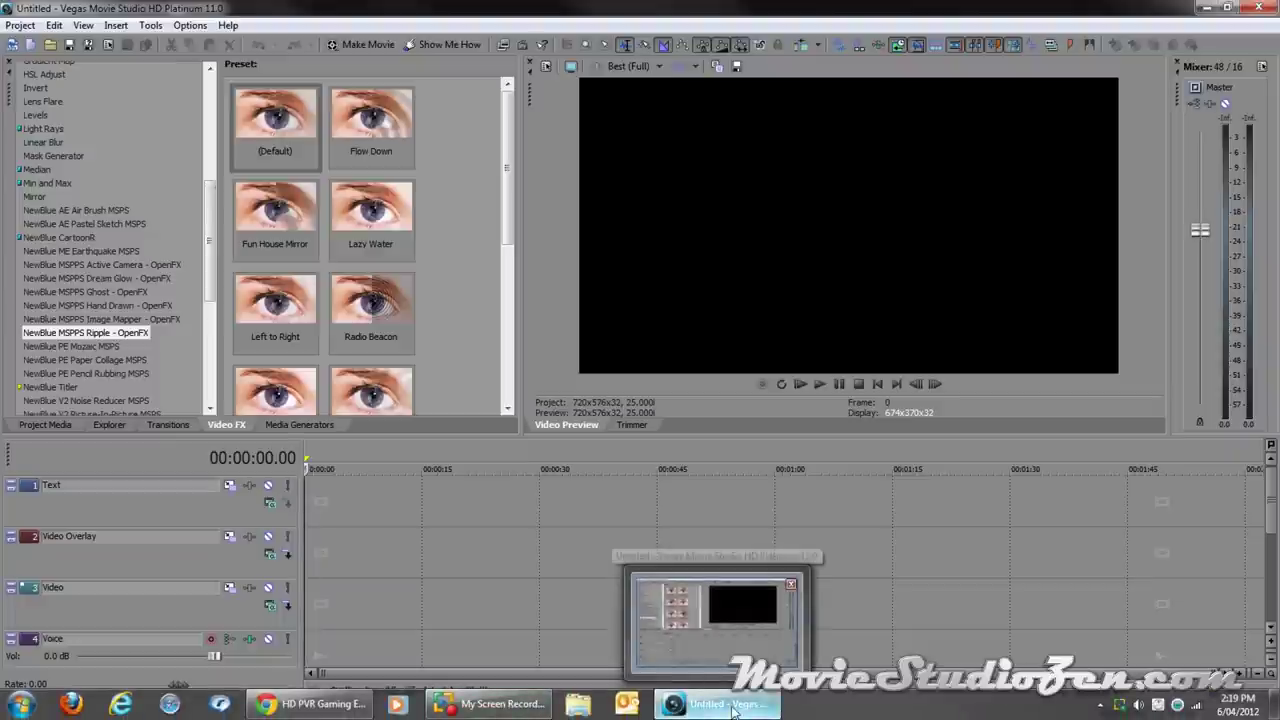
Scroll the HD PVR Features list and record formats to the footer, then return to Vegas
left_click(297, 710)
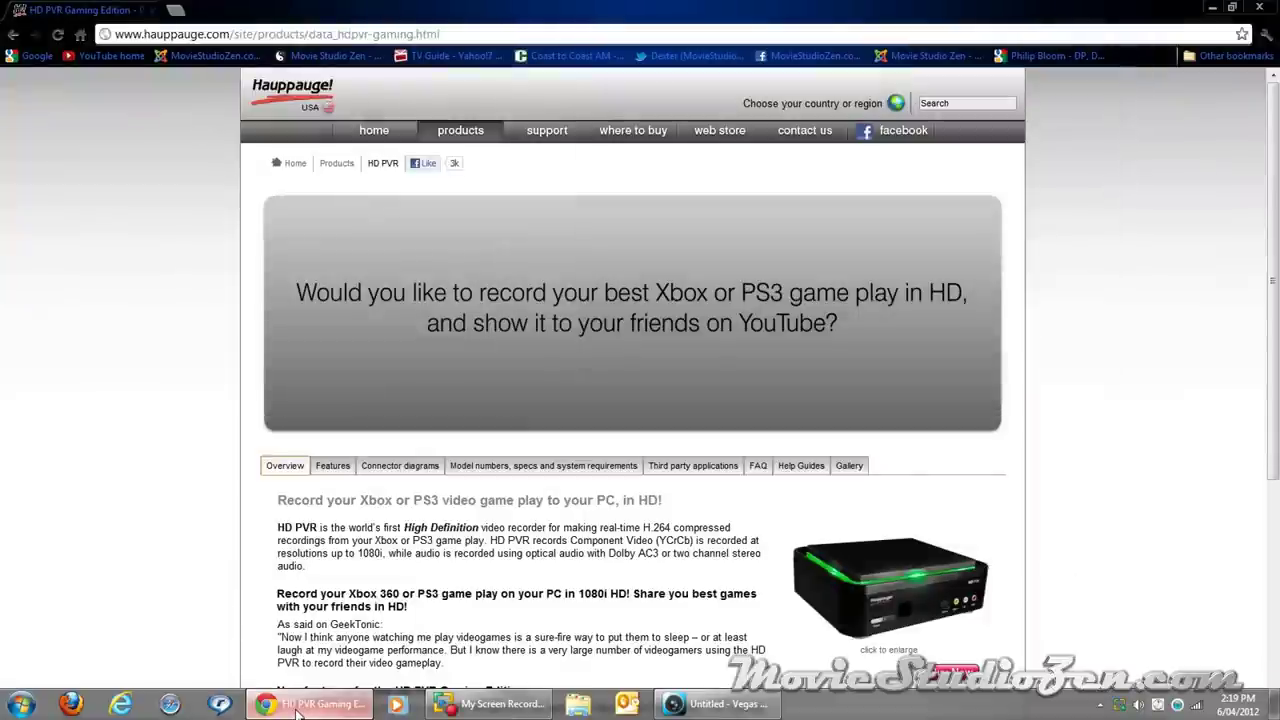
scroll(126, 260, "down", 3)
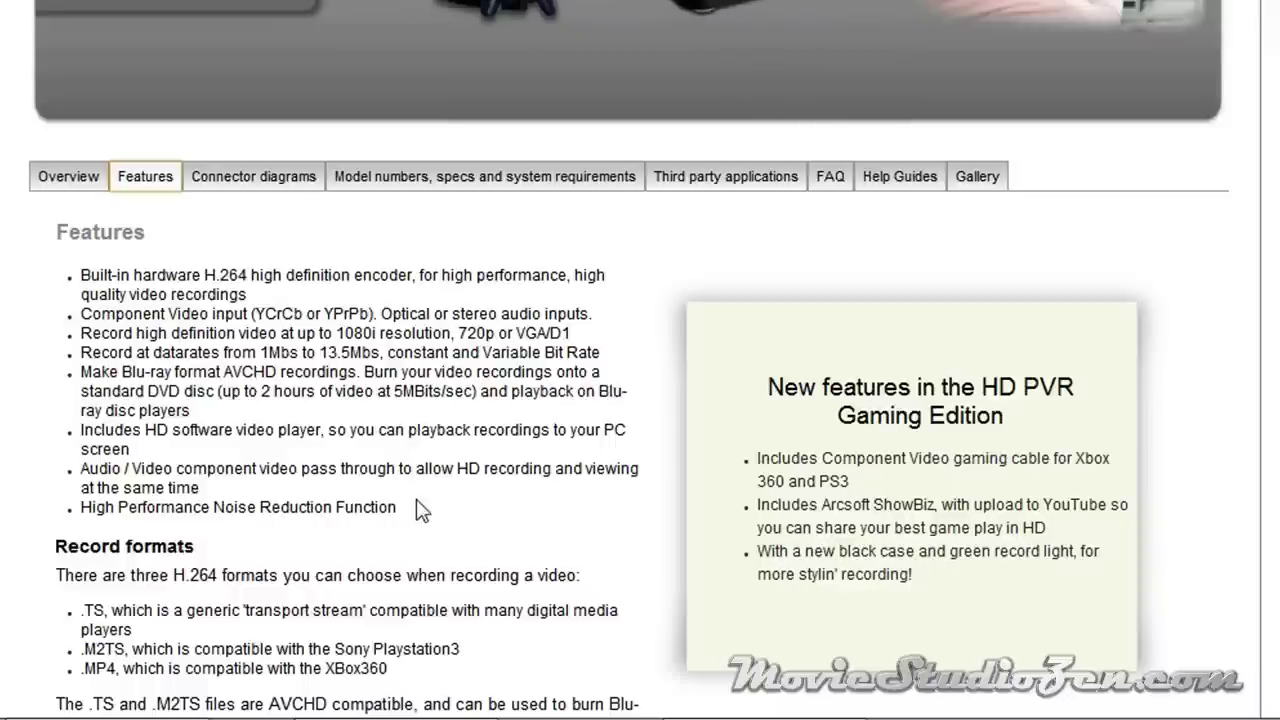
scroll(420, 510, "down", 5)
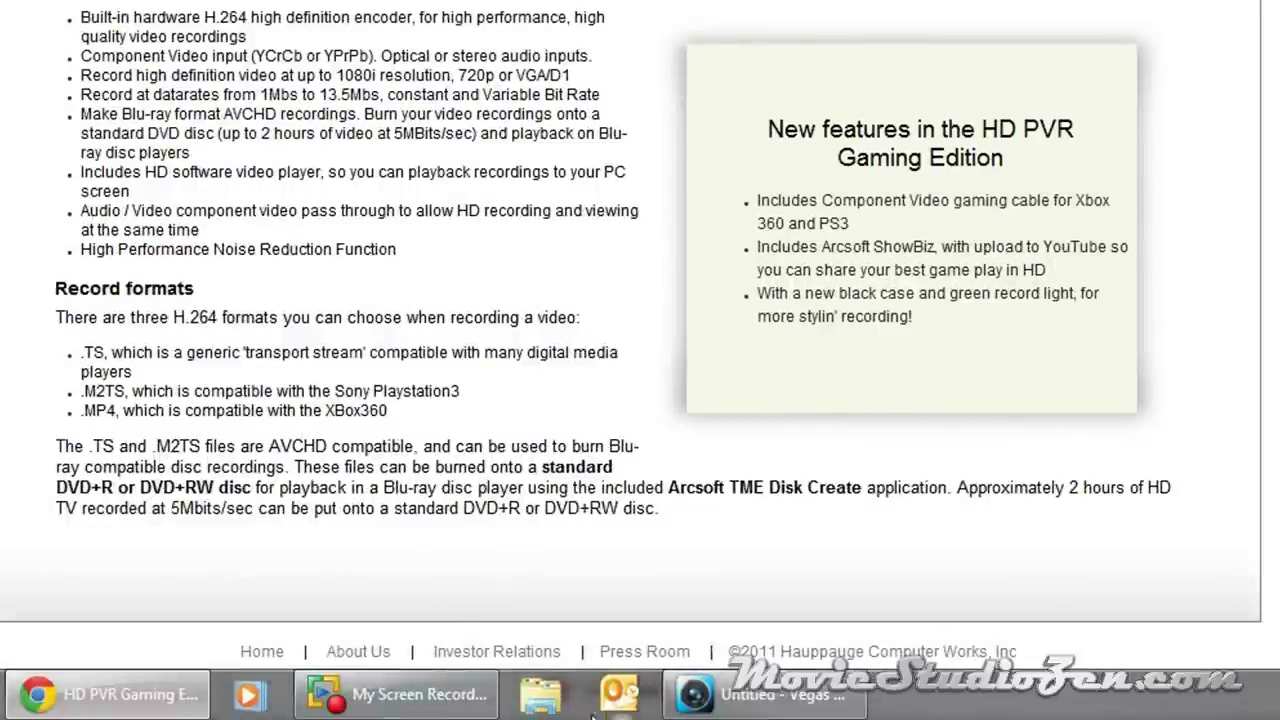
left_click(742, 698)
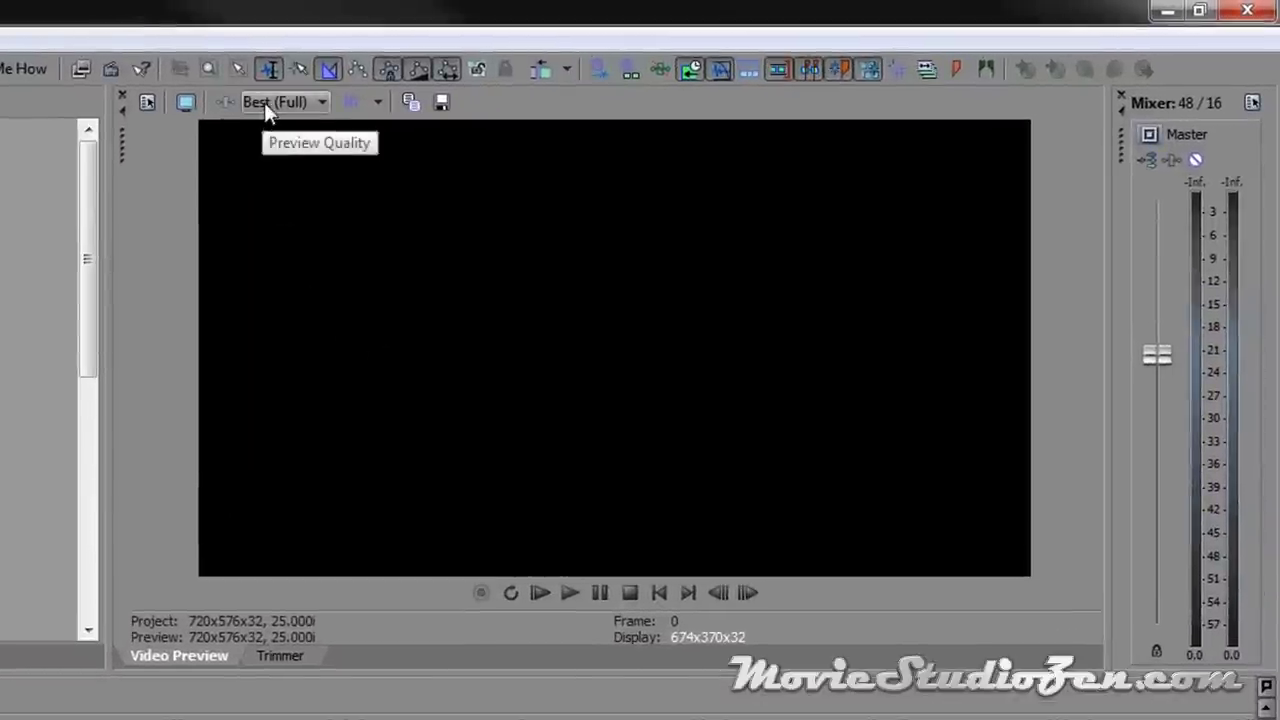
Lower Vegas preview quality from Best (Full) to Preview (Quarter), giving 180x144
left_click(266, 104)
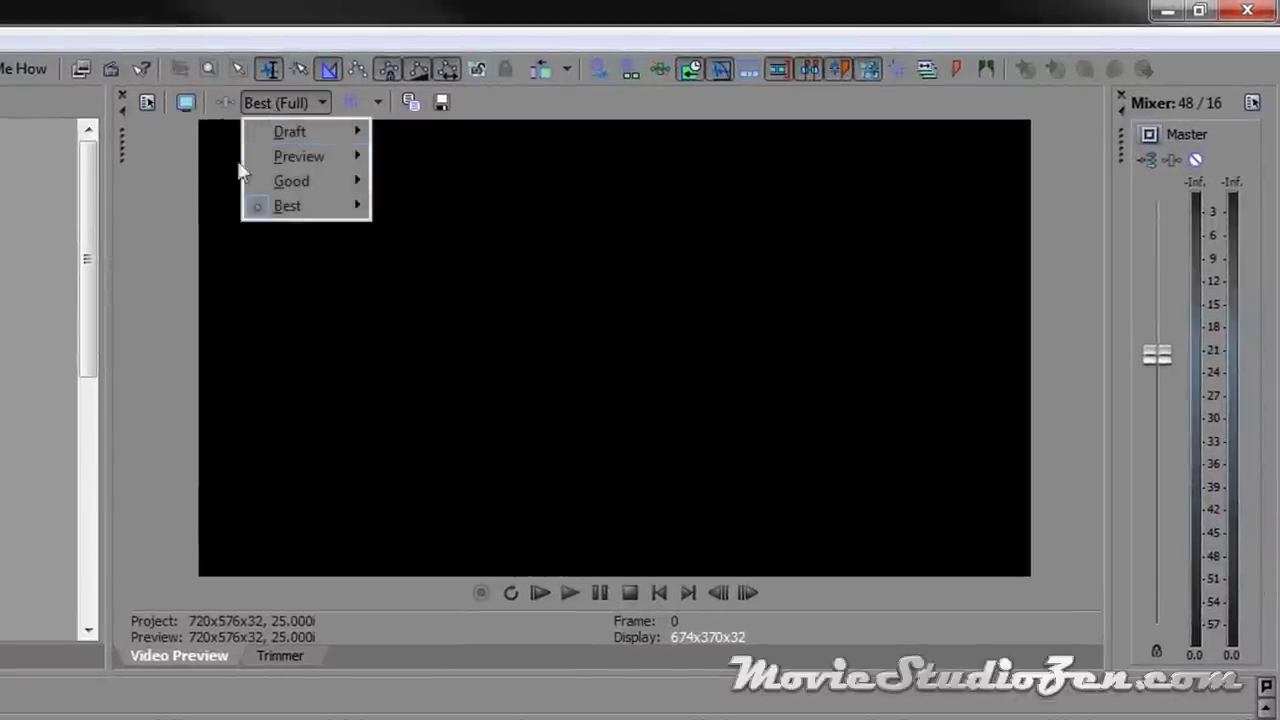
mouse_move(298, 157)
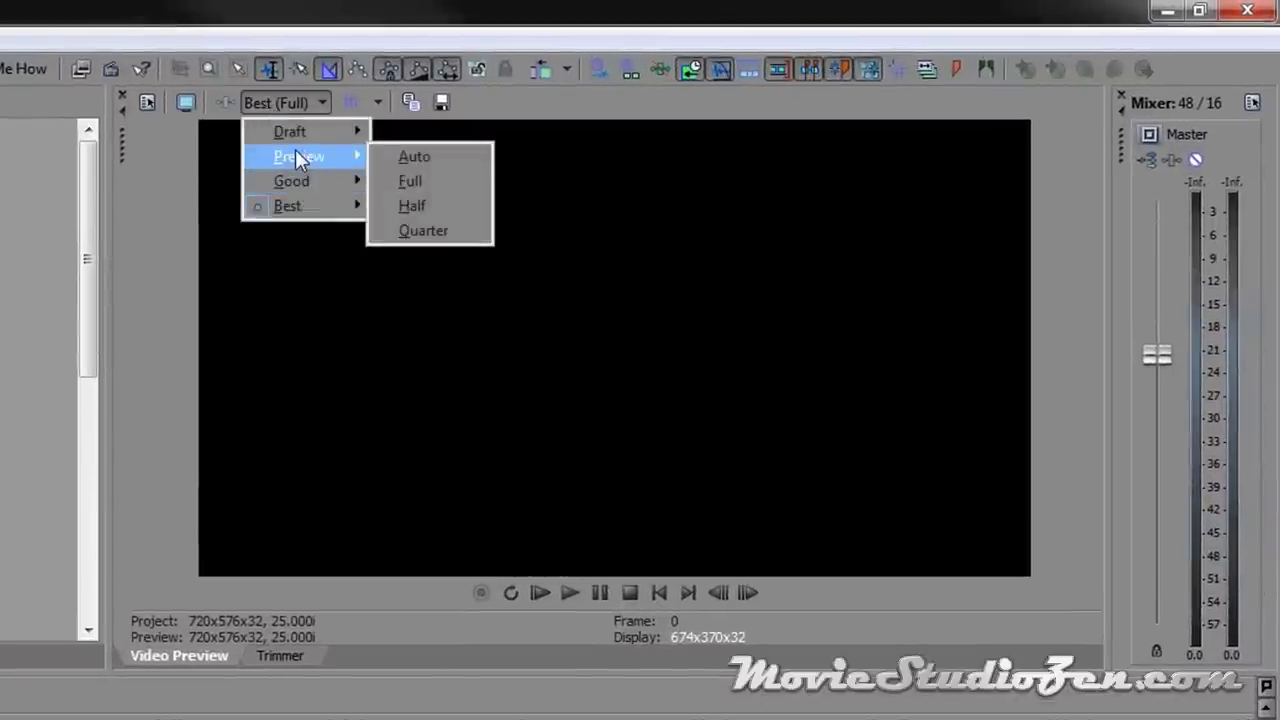
left_click(425, 238)
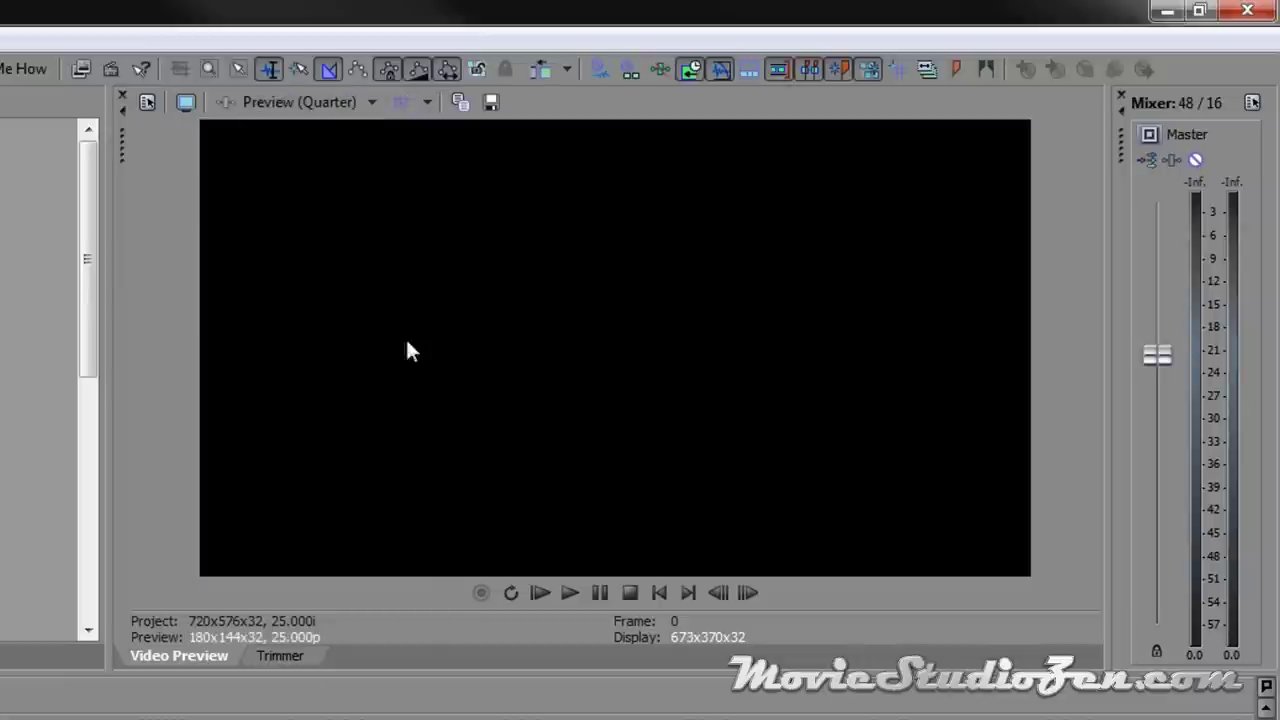
Turn off Scale Video to Fit Preview Window and set preview quality to Preview (Half)
right_click(436, 323)
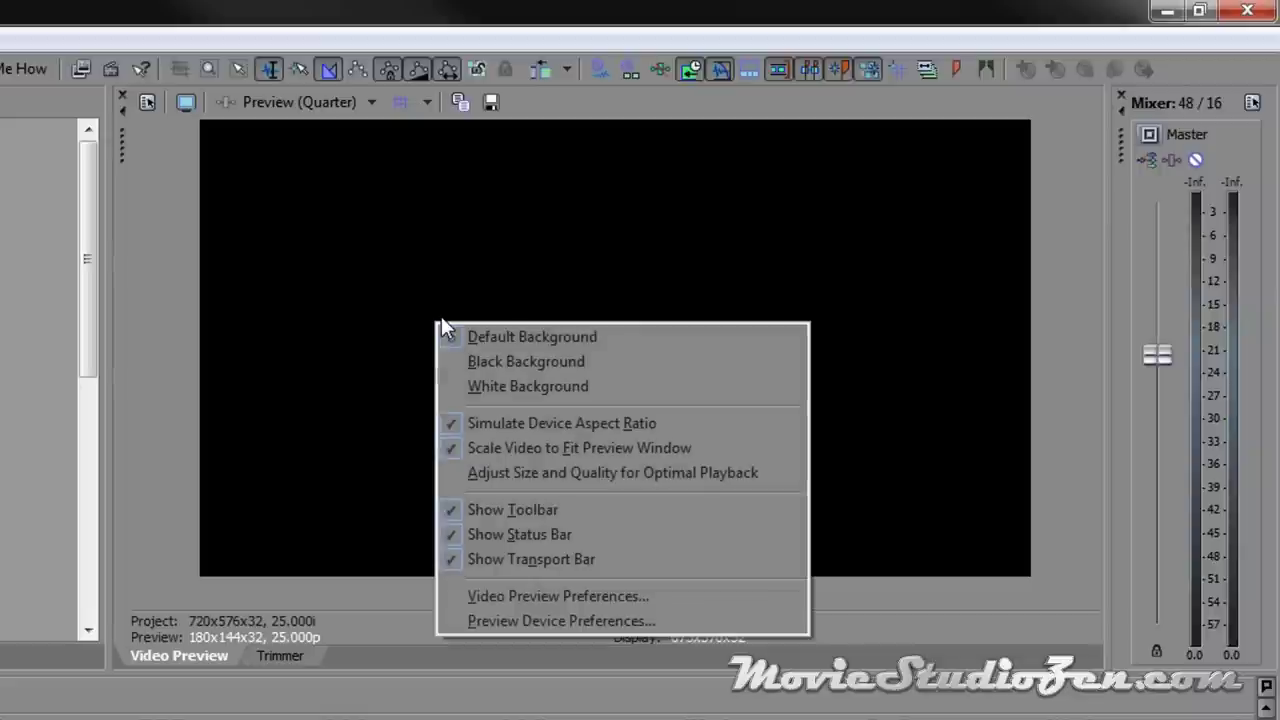
left_click(452, 446)
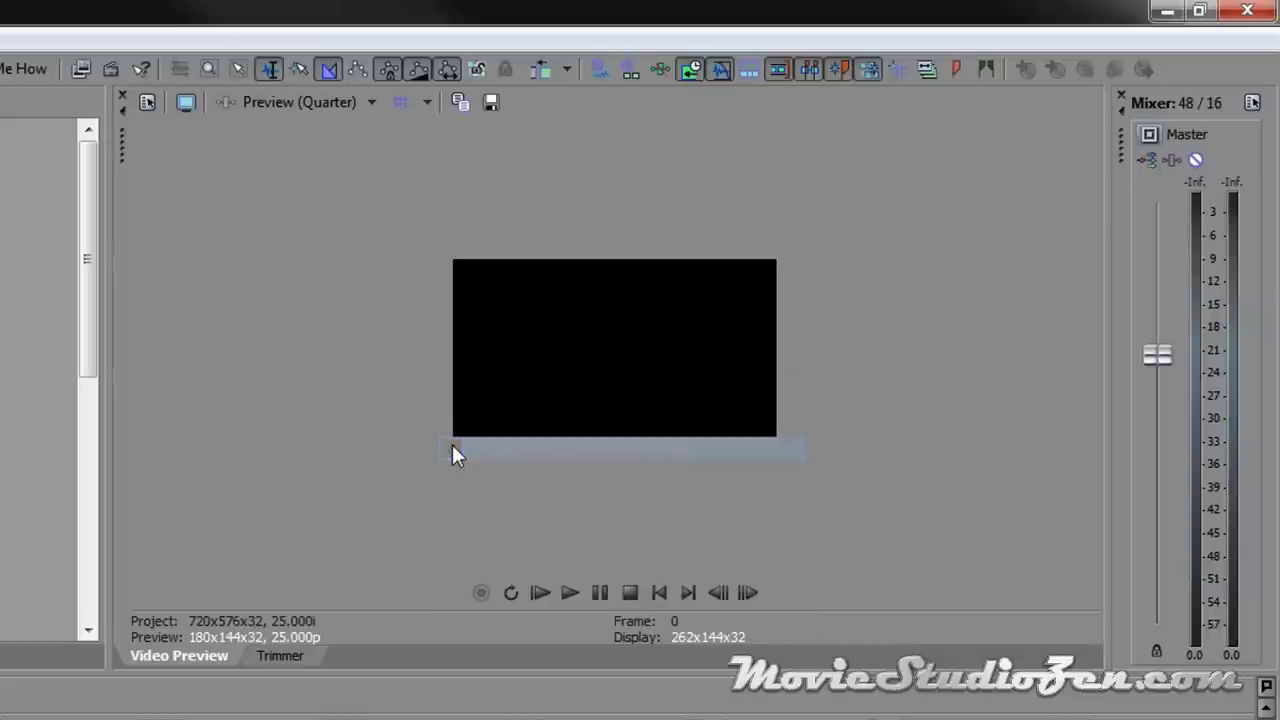
left_click(311, 101)
mouse_move(300, 156)
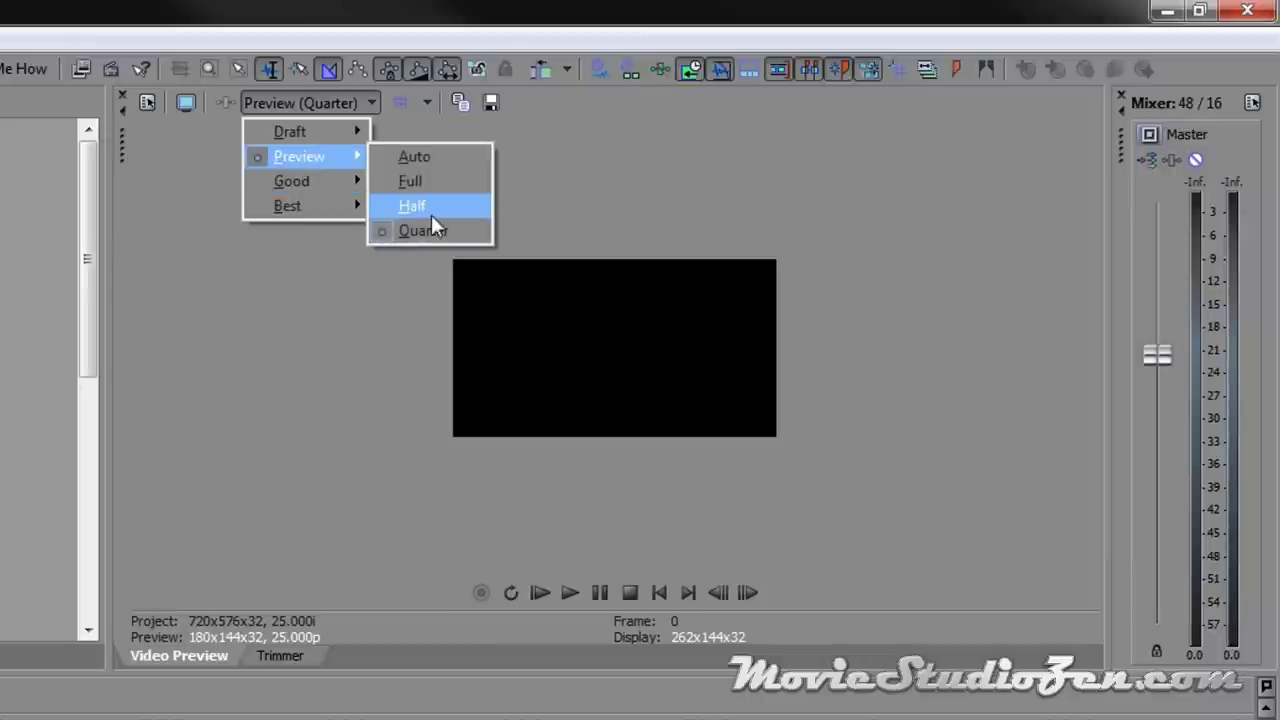
left_click(430, 210)
Toggle Scale Video to Fit Preview Window back on, then off again
right_click(429, 312)
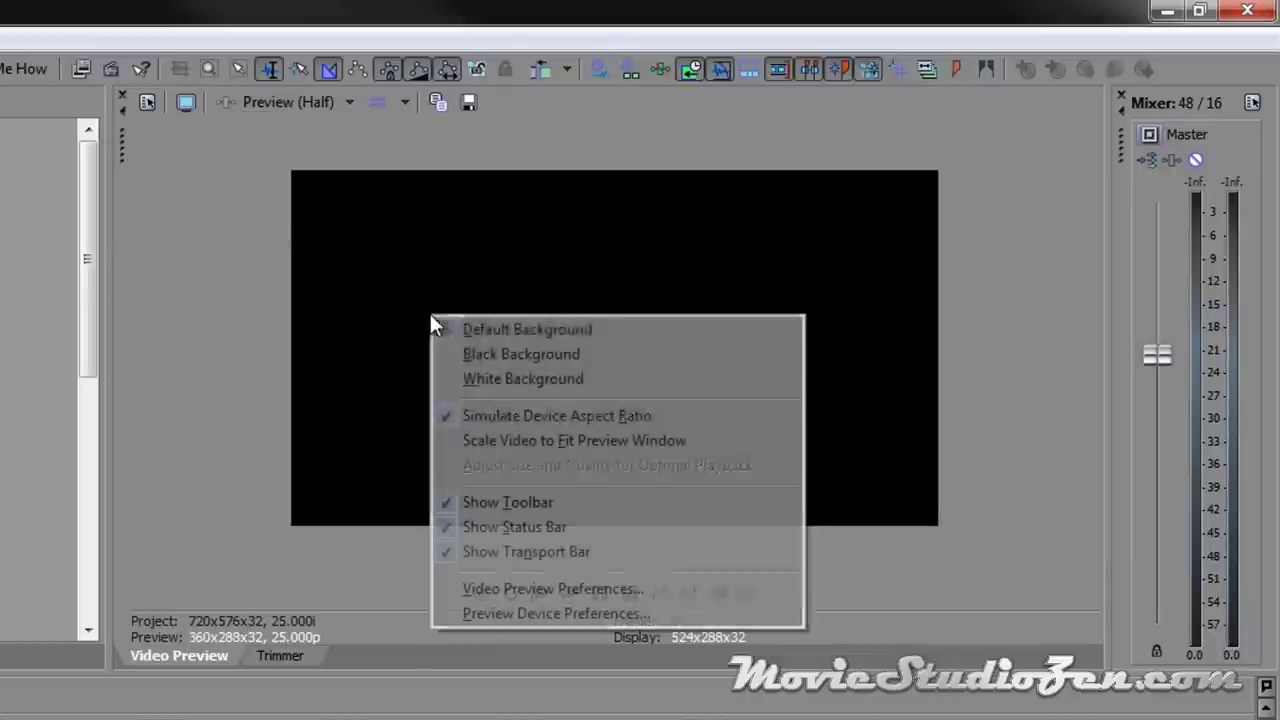
left_click(445, 440)
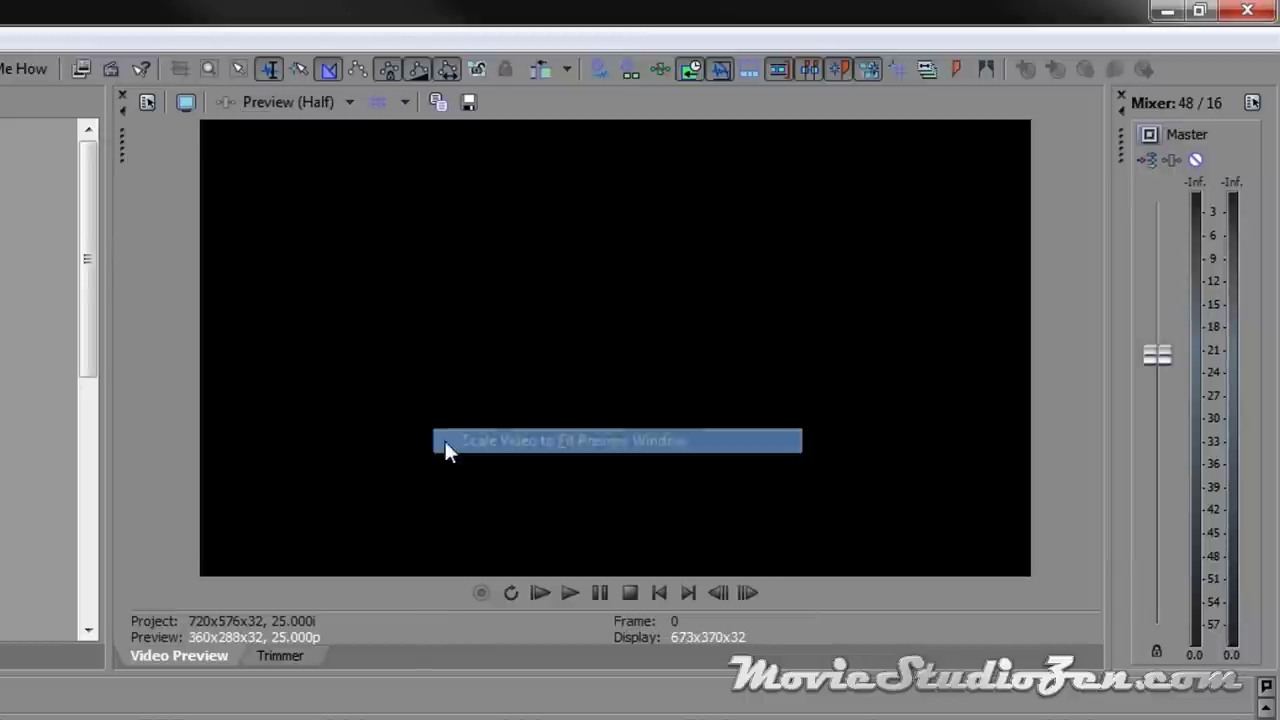
right_click(385, 321)
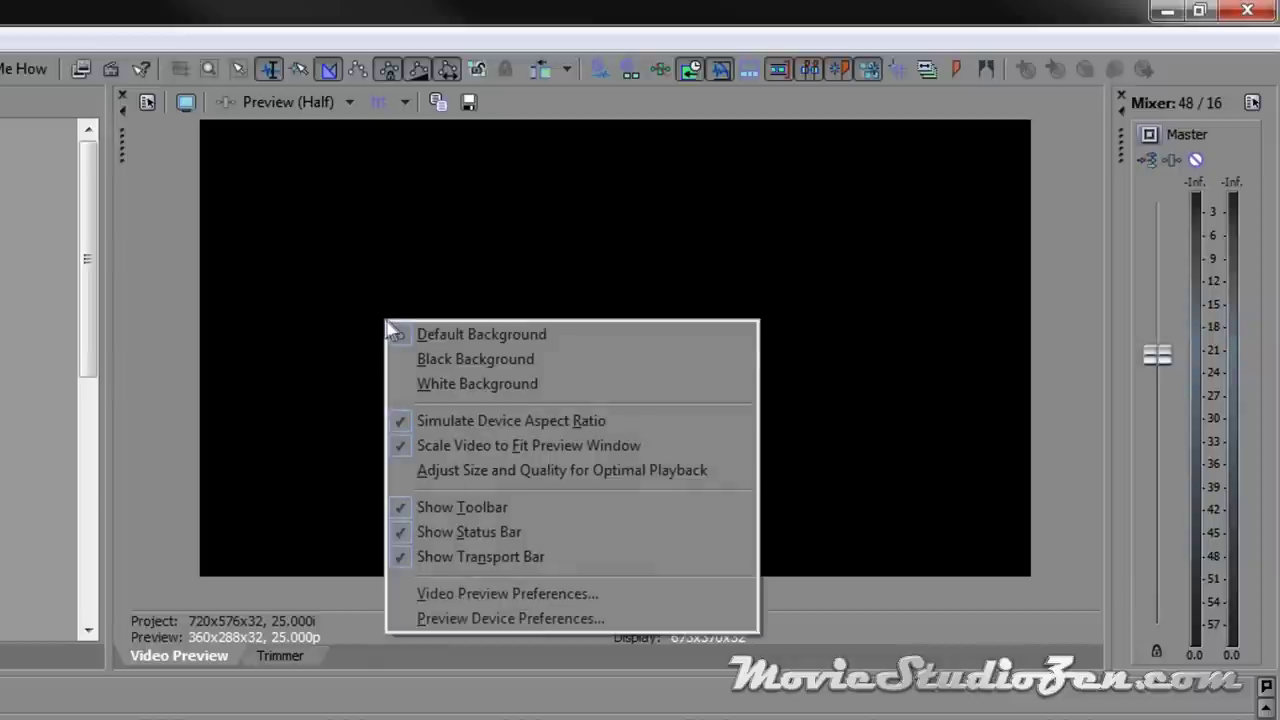
left_click(391, 450)
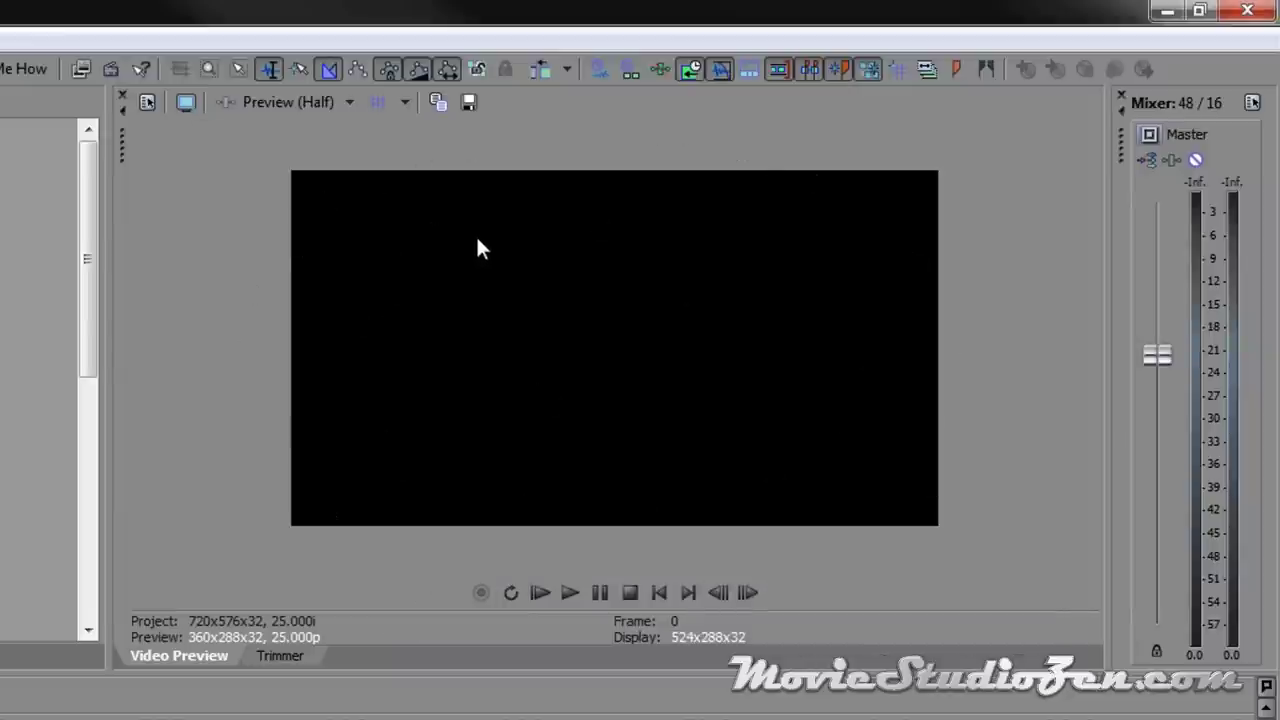
left_click(300, 97)
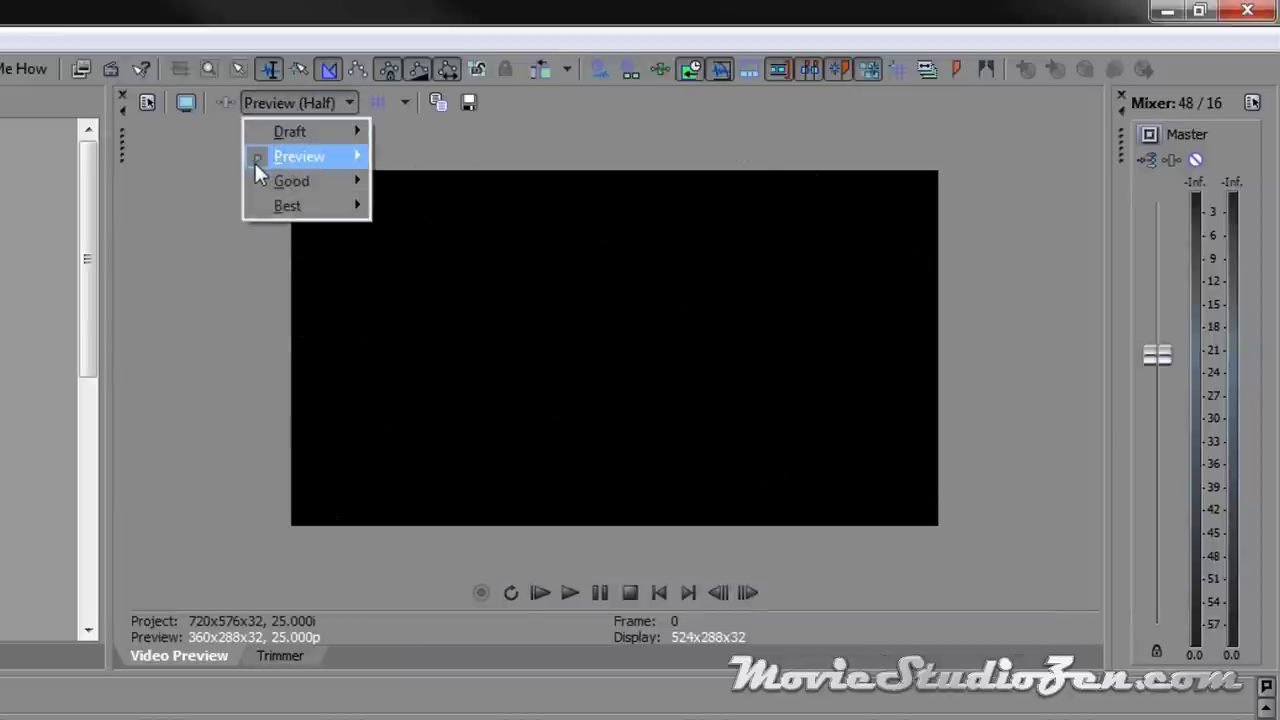
left_click(206, 328)
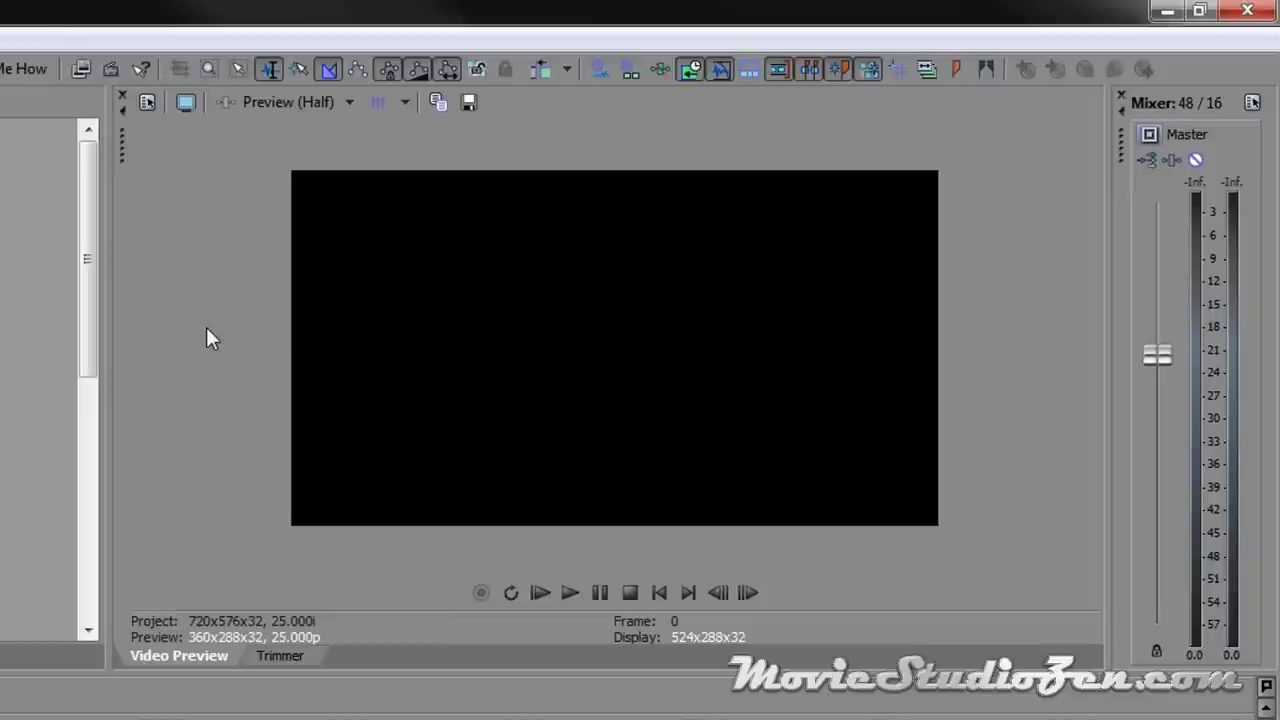